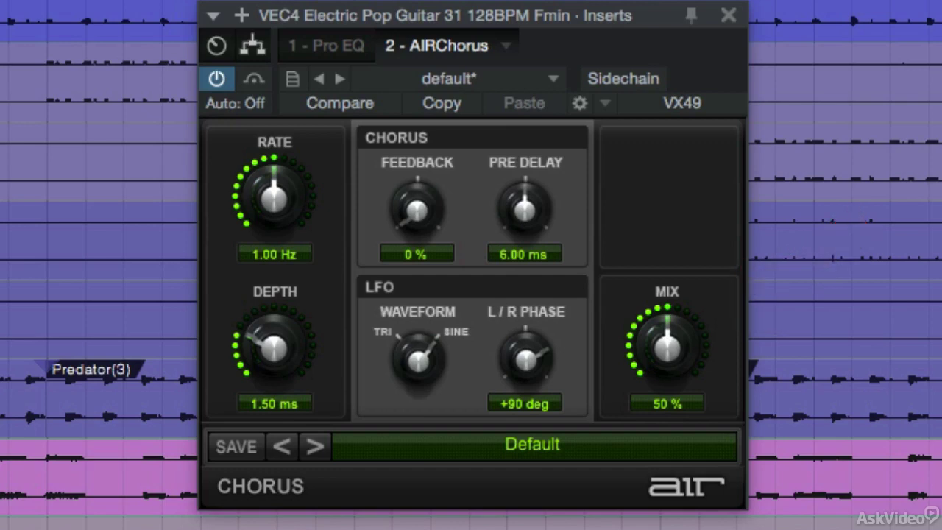
- Sweep the AIR Chorus mix down to 0 % and back up to 100 % wet
drag(663, 355, 702, 238)
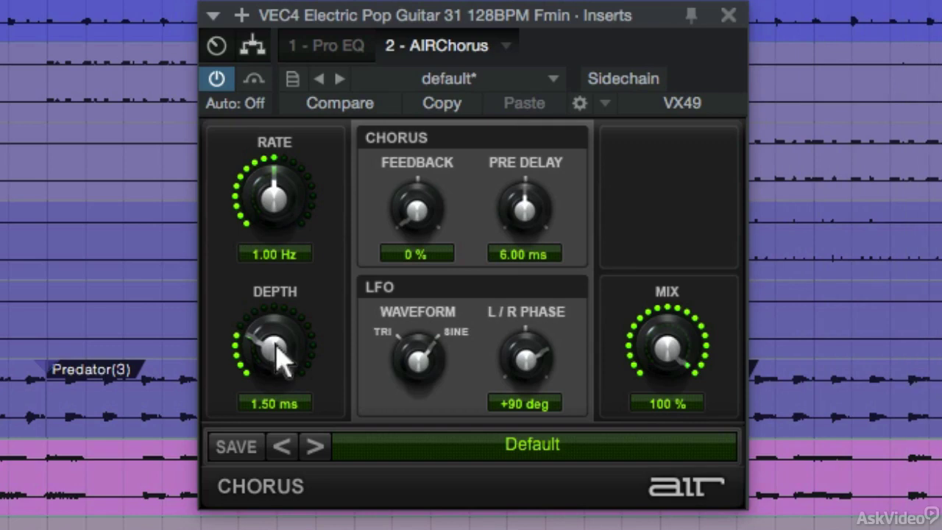
- Audition rate and depth settings, ending at 0.17 Hz rate and 14.05 ms depth
drag(279, 357, 335, 234)
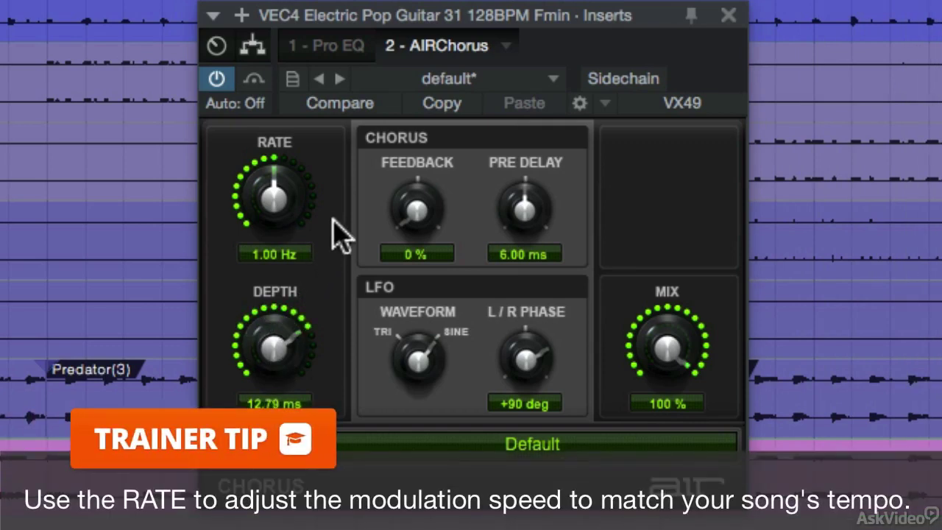
drag(294, 198, 284, 264)
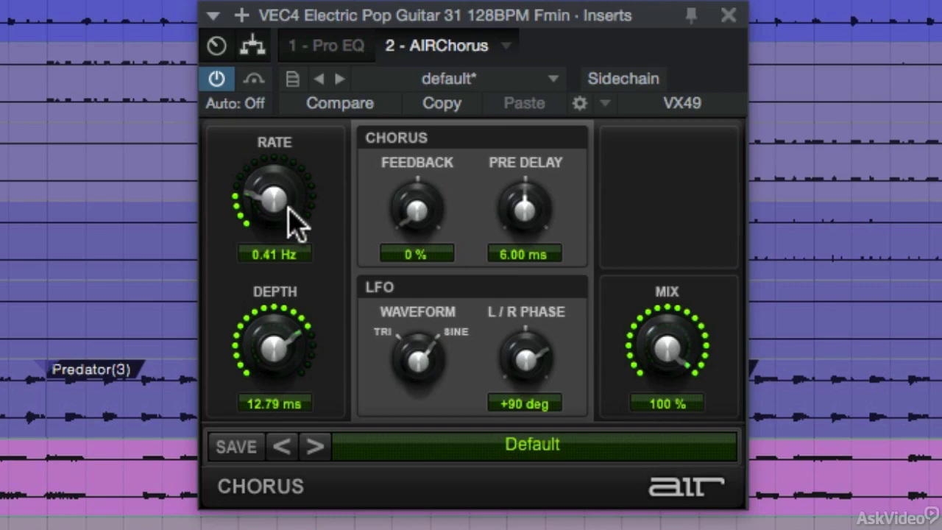
drag(294, 221, 288, 222)
drag(294, 353, 270, 385)
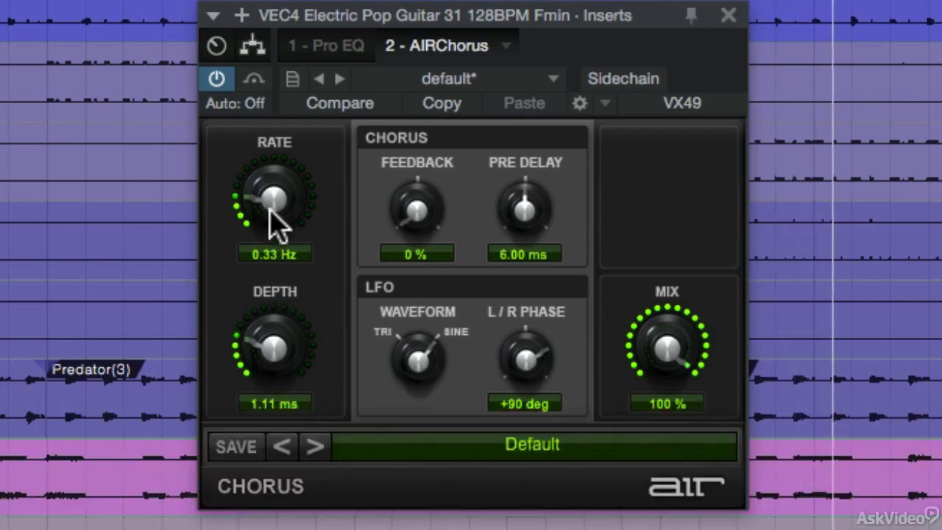
drag(273, 211, 305, 220)
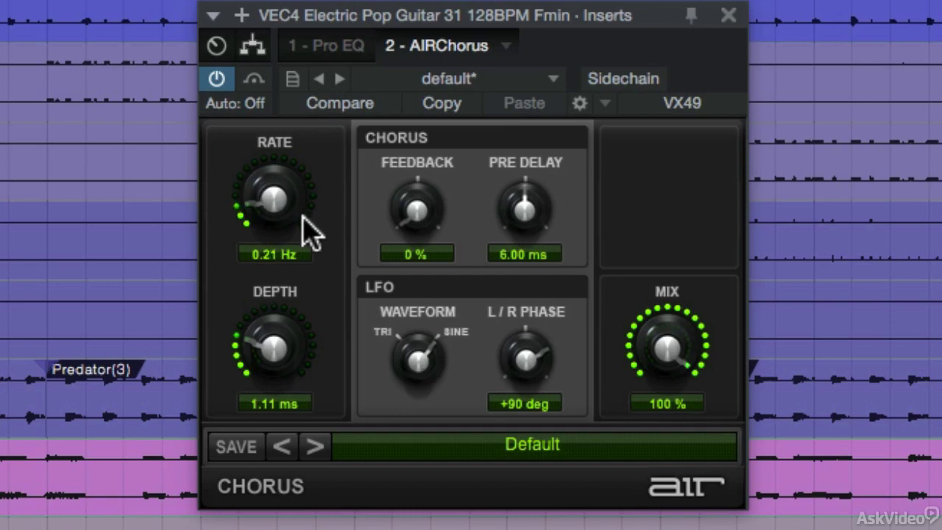
drag(270, 354, 315, 248)
drag(280, 199, 281, 202)
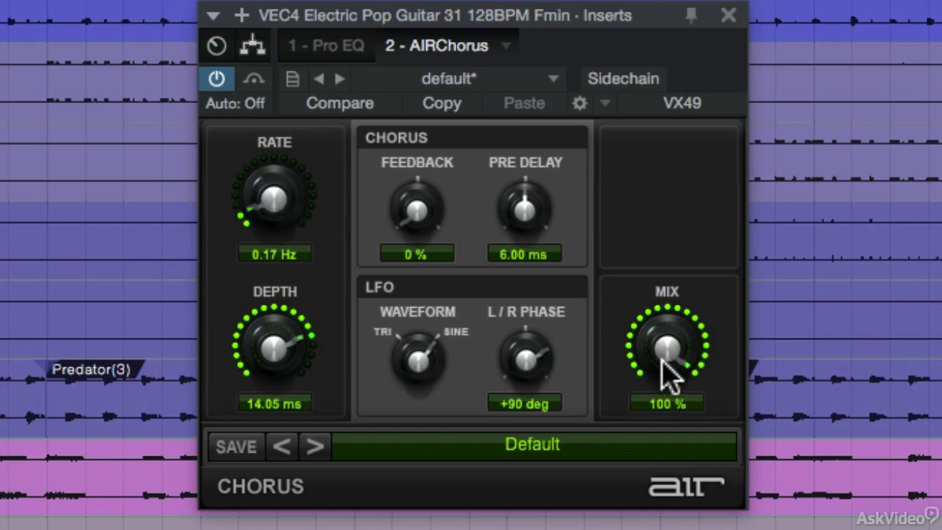
- Pull the chorus mix back from 100 % to 36 %, blending in dry guitar
drag(661, 360, 635, 519)
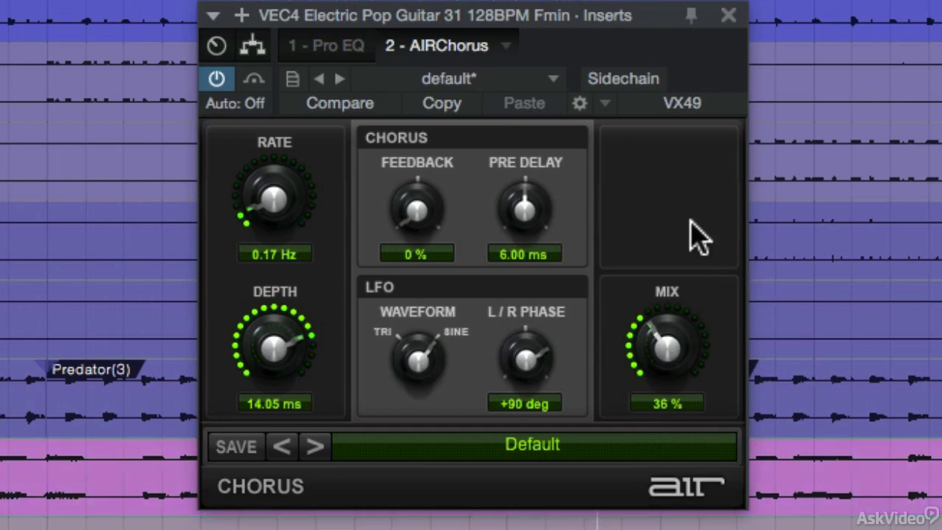
- Try triangle, return to the sine LFO, and set rate 0.14 Hz, depth 10.30 ms, mix 57 %
click(419, 354)
drag(675, 381, 725, 177)
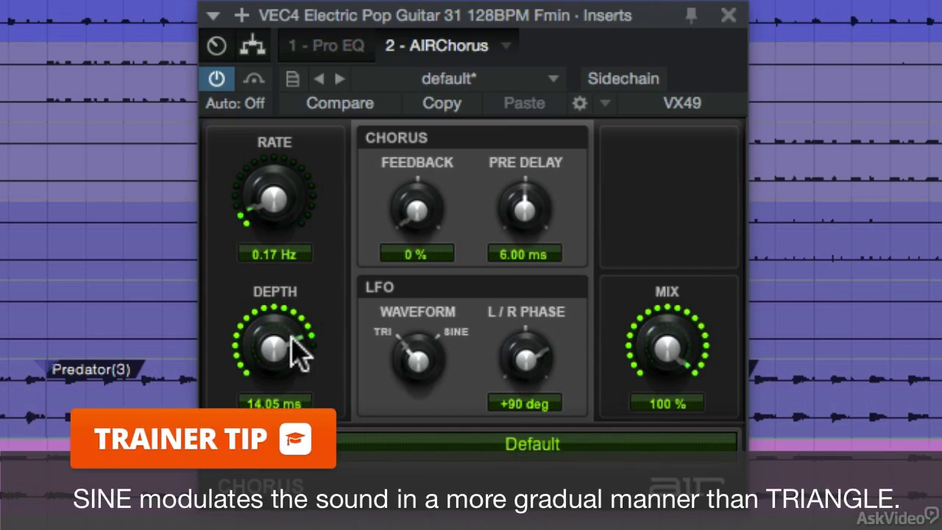
drag(301, 349, 301, 294)
drag(297, 207, 318, 174)
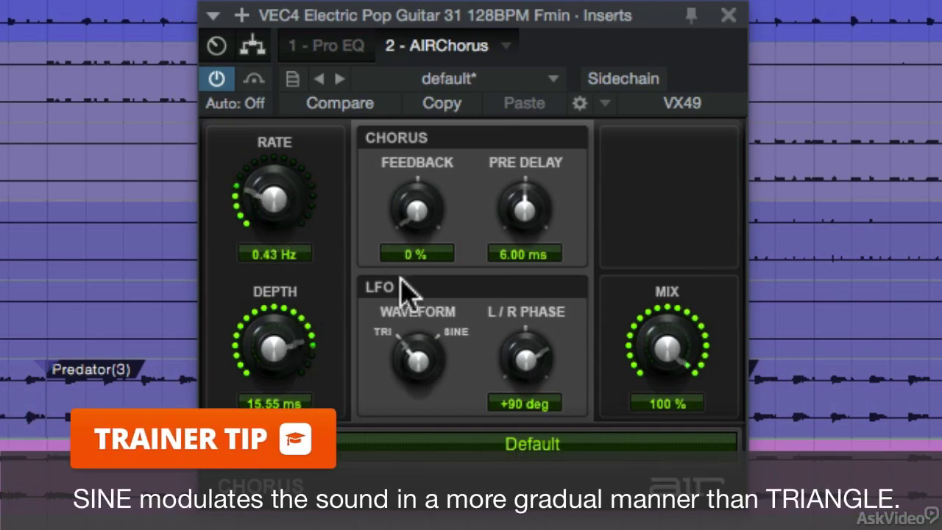
drag(415, 358, 434, 279)
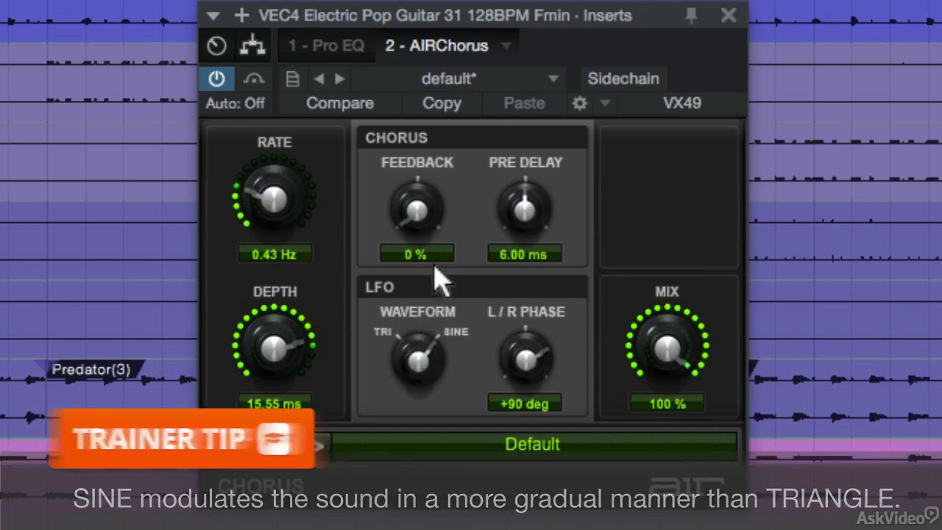
drag(305, 242, 309, 427)
drag(672, 340, 652, 471)
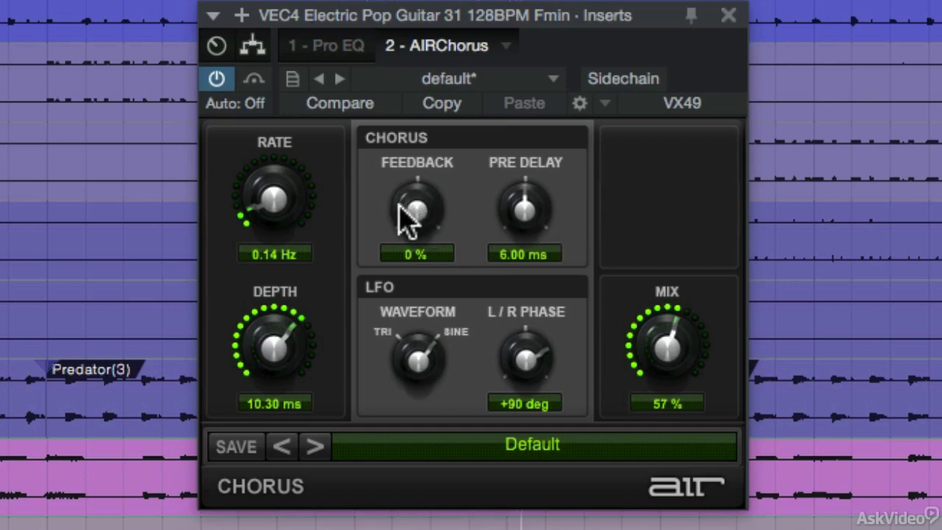
- Push feedback to max then back to 86 %, pre-delay to 15.75 ms, mix down to 25 %
drag(408, 211, 485, 0)
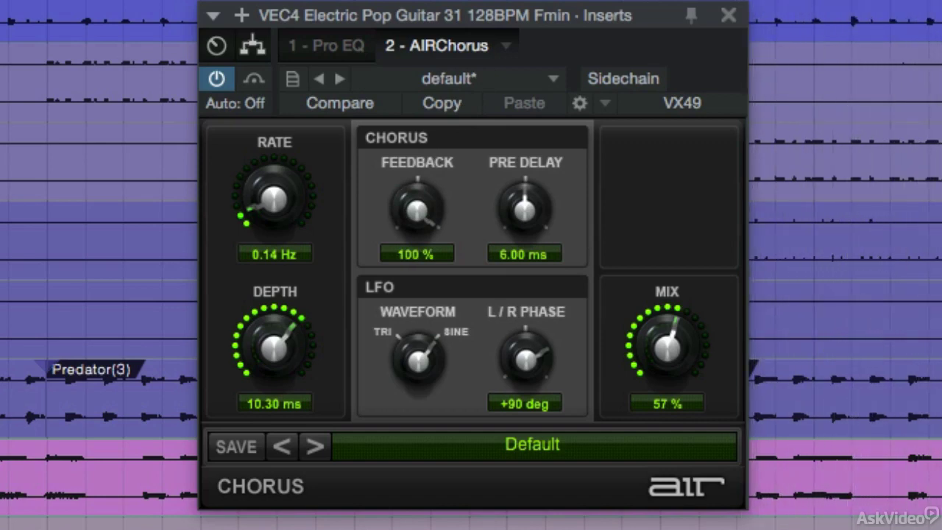
drag(438, 196, 434, 262)
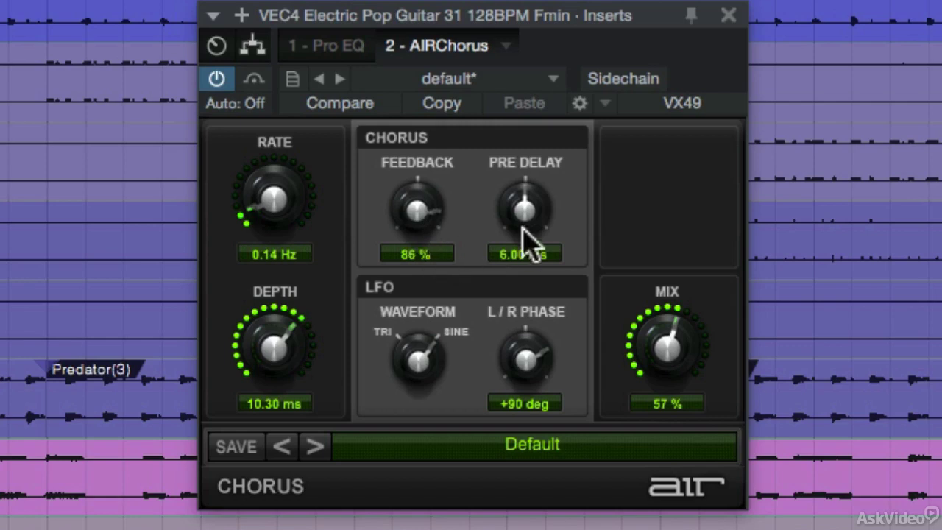
drag(526, 213, 550, 145)
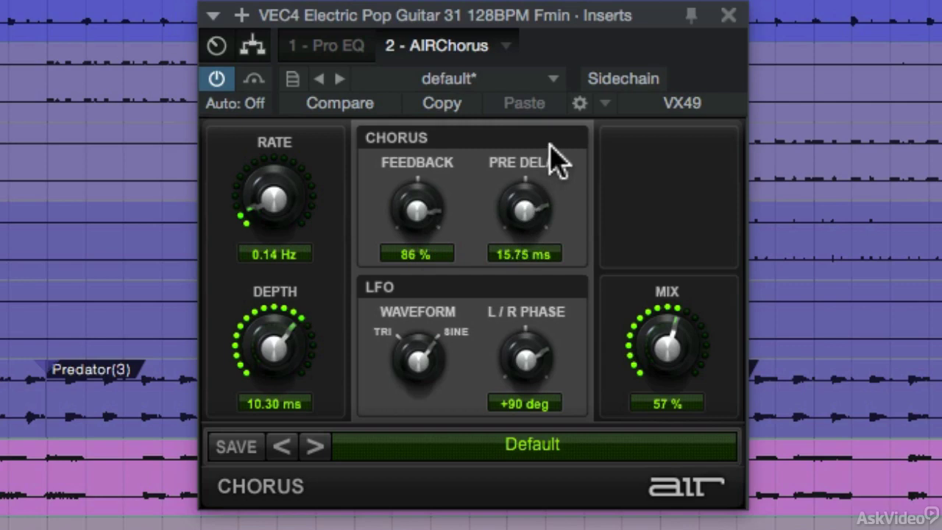
drag(612, 309, 648, 417)
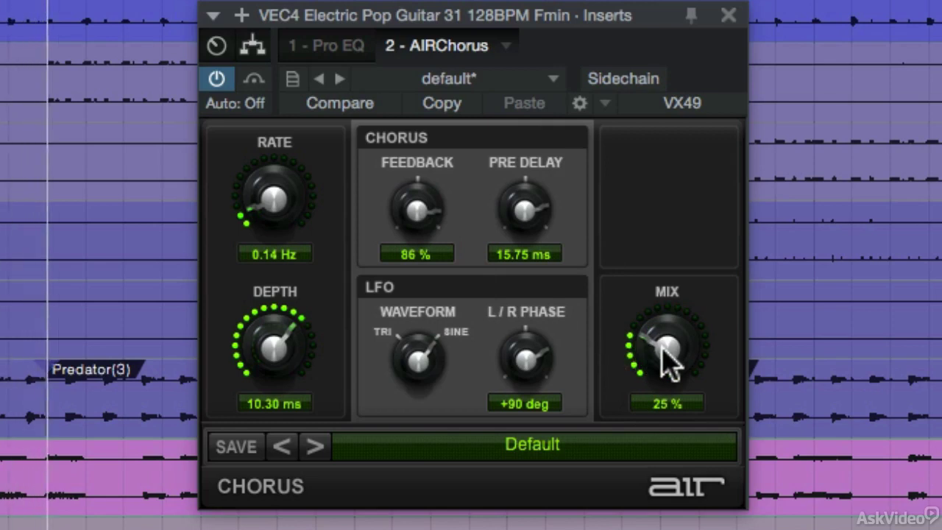
- Bring the mix back to 100 %, then drop feedback to 75 % and pre-delay to 11.59 ms
drag(662, 348, 662, 353)
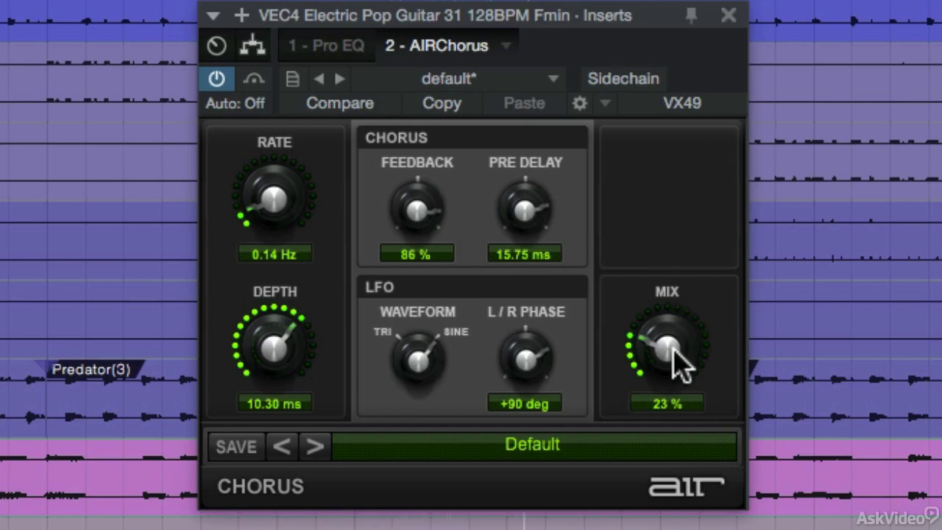
mouse_move(673, 347)
mouse_down()
mouse_move(674, 362)
mouse_move(678, 347)
mouse_up()
drag(675, 352, 690, 63)
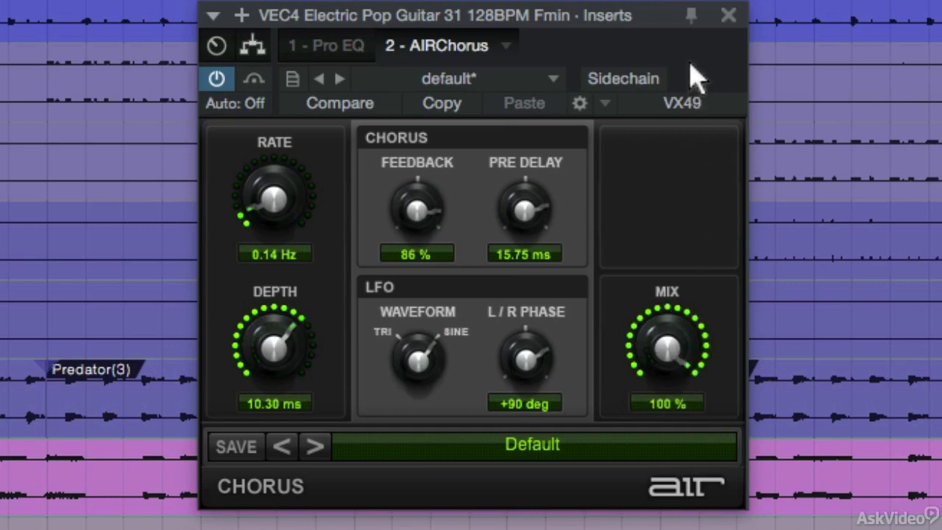
drag(431, 217, 429, 256)
drag(541, 228, 545, 254)
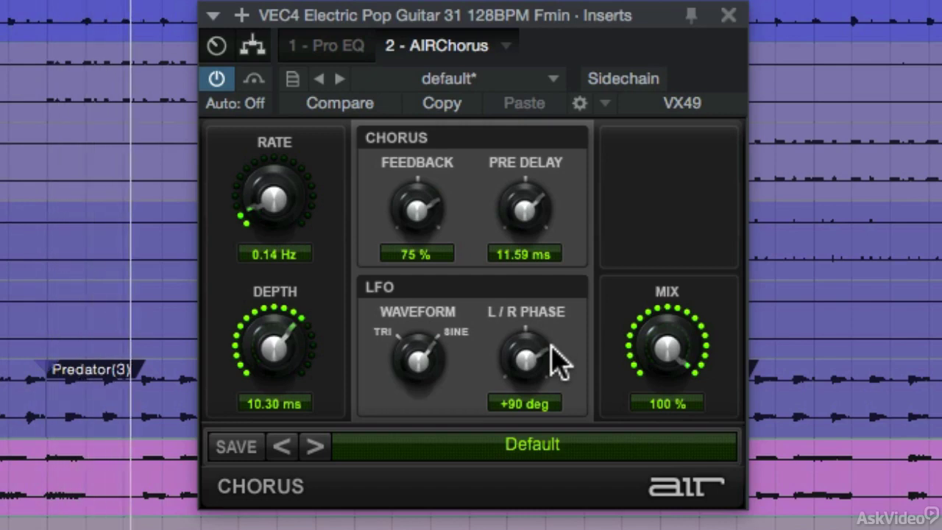
- Reset L/R phase to 0 deg by typing 0, then turn it up to +180 deg
drag(559, 361, 602, 446)
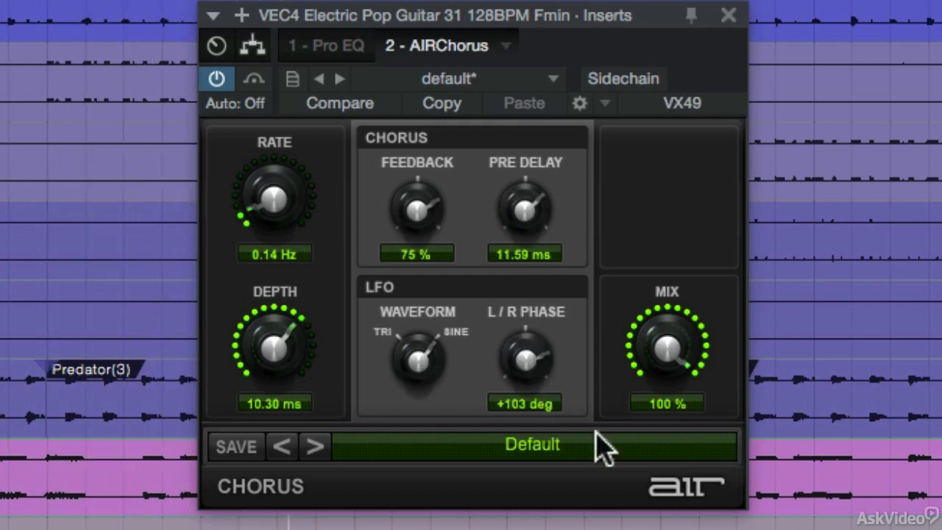
click(536, 409)
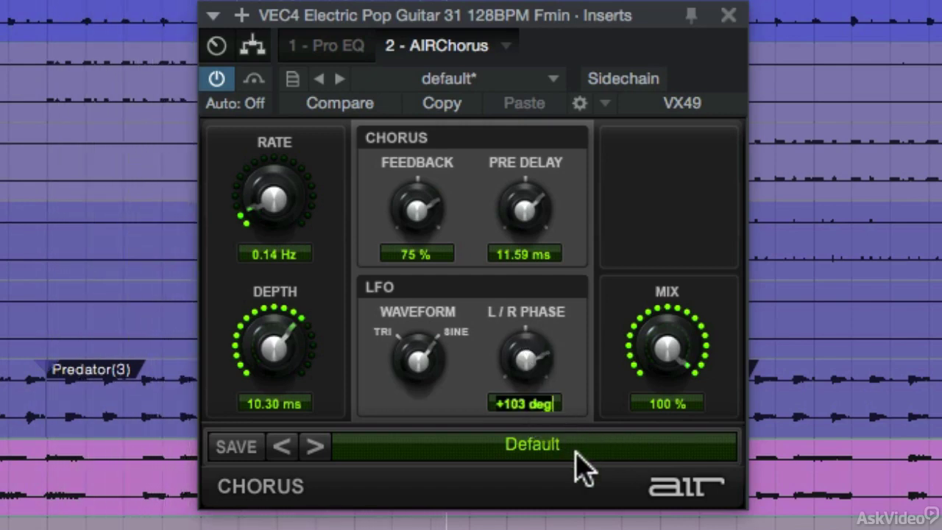
text(0)
key(Return)
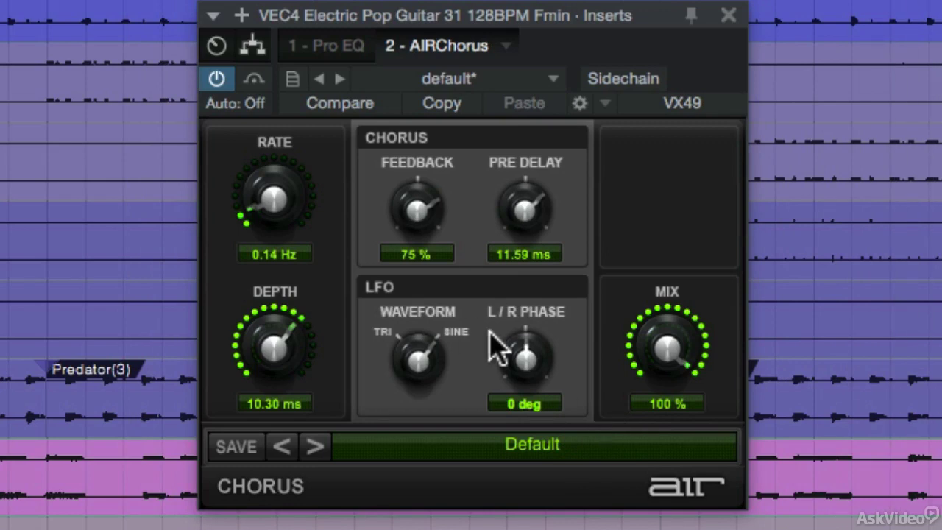
drag(525, 374, 550, 214)
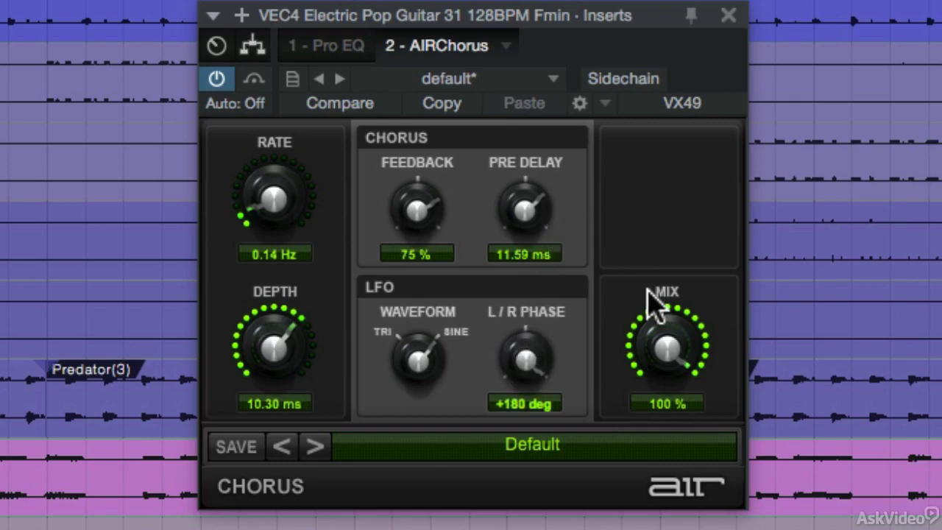
- Lower the mix to about 33 %, compare bypassed and active, then settle the mix at 41 %
drag(676, 345, 657, 520)
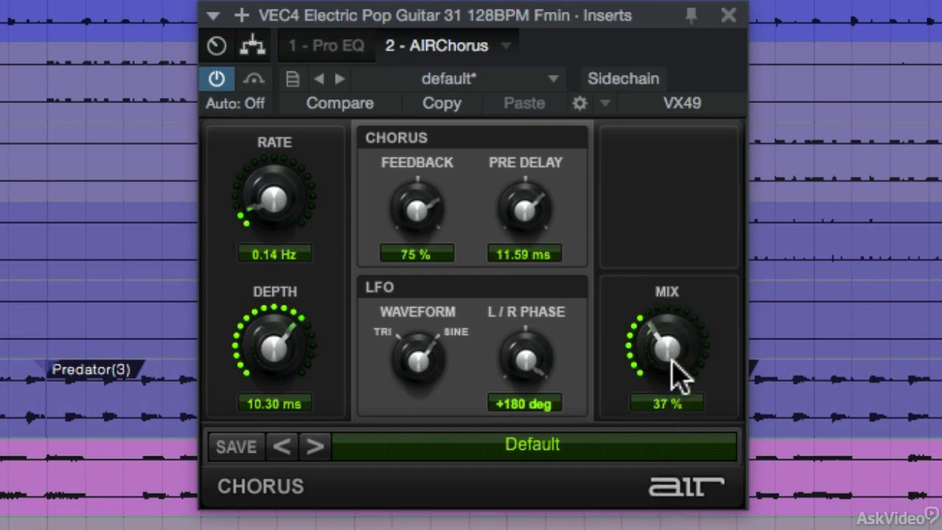
drag(673, 340, 674, 372)
click(254, 79)
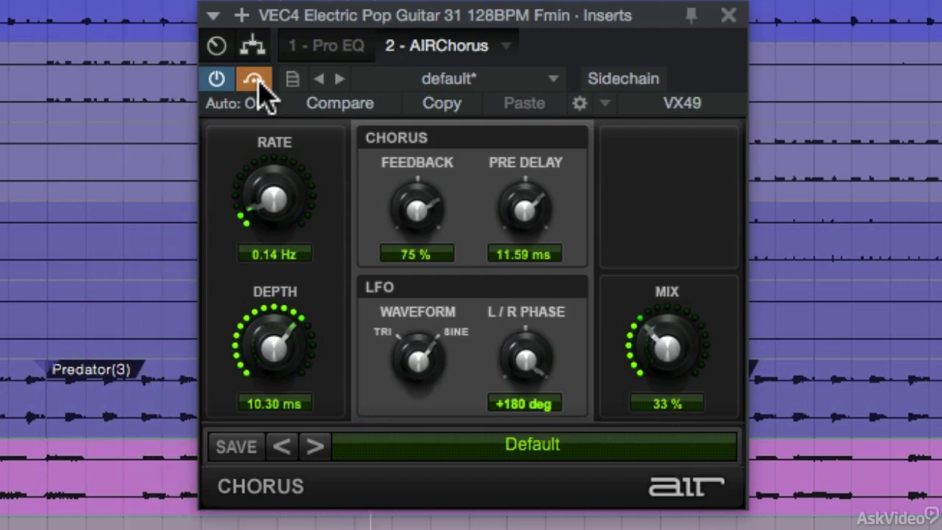
click(254, 78)
drag(610, 347, 669, 340)
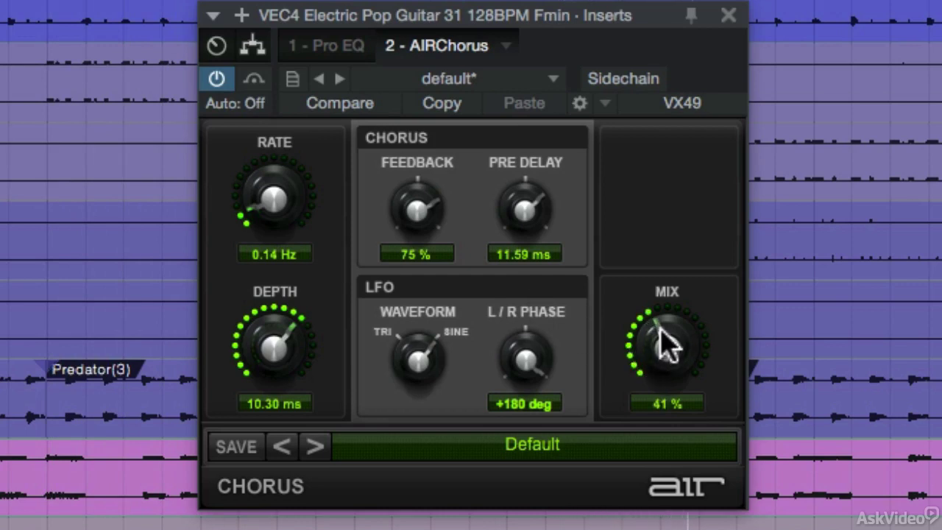